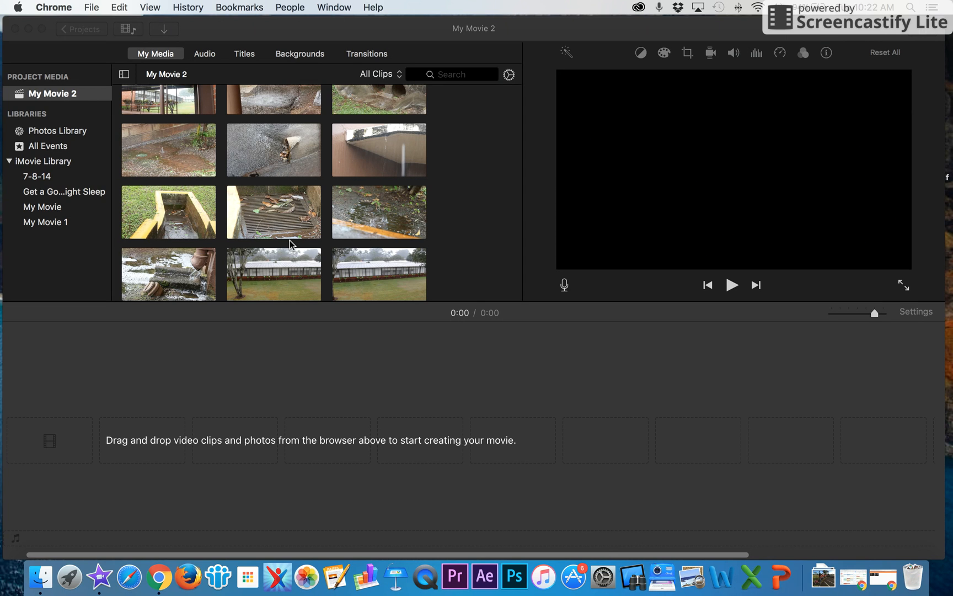
Step: Add a 3.6-second section from the middle of the 13.8-second courtyard clip to the empty timeline
click(486, 188)
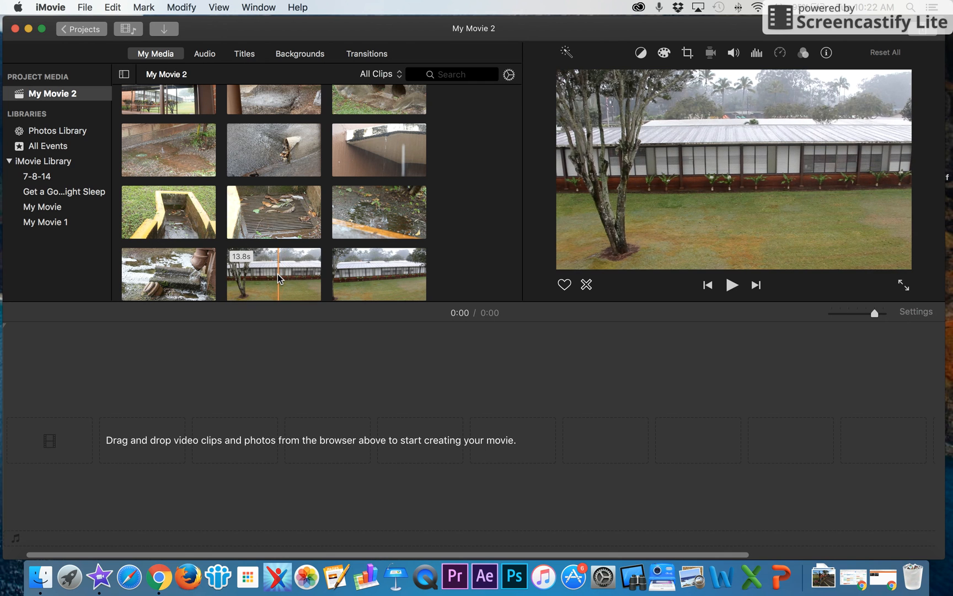
scroll(278, 269, down, 1)
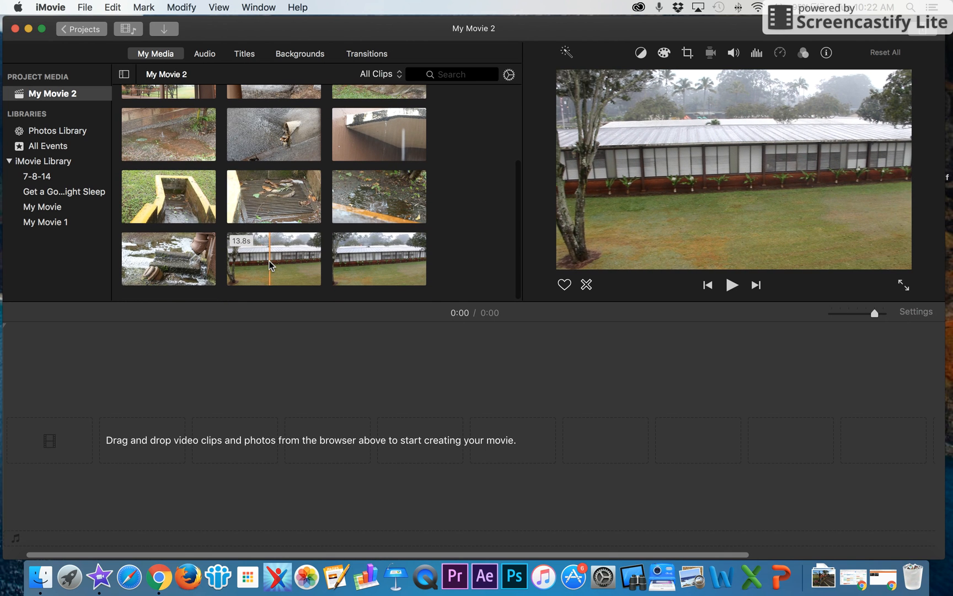
click(272, 261)
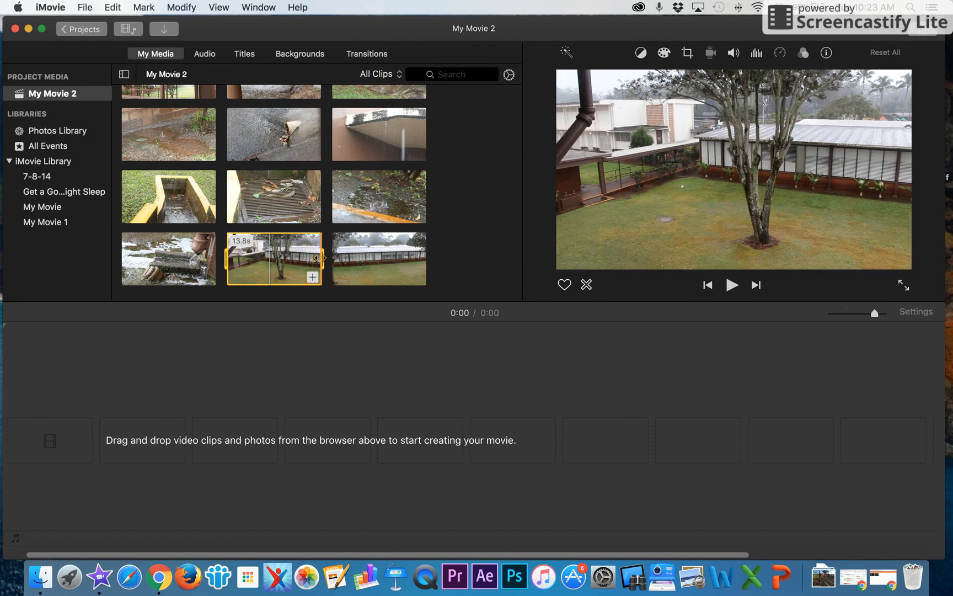
drag(322, 257, 286, 257)
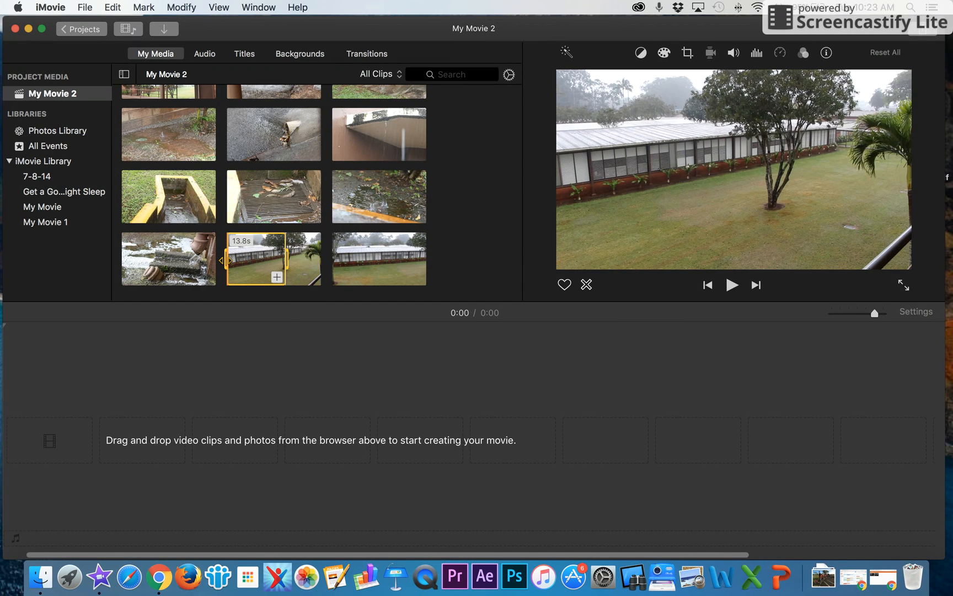
drag(225, 260, 261, 257)
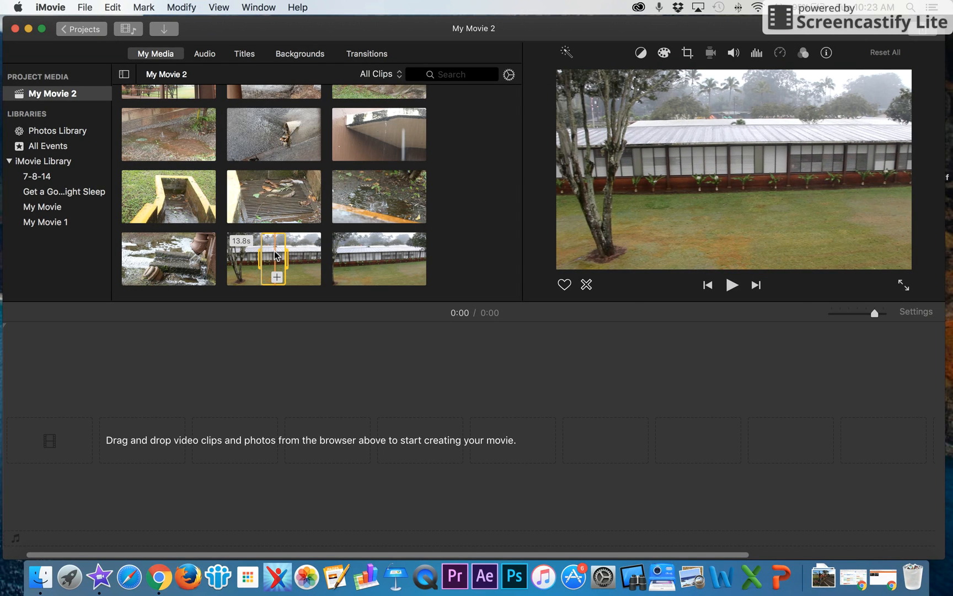
drag(273, 252, 49, 434)
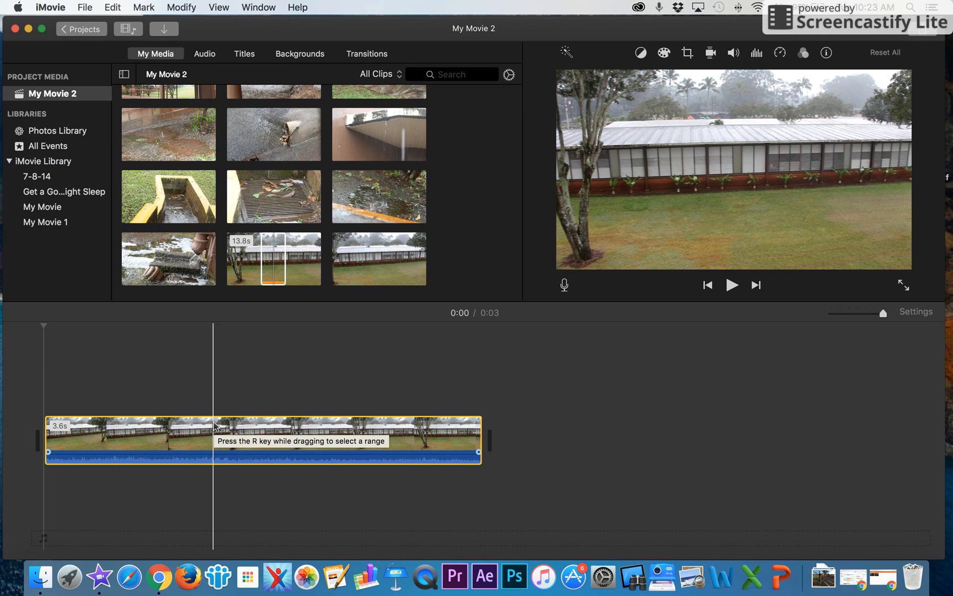
Step: Adjust the selected range on the 13.8-second courtyard clip in the browser, and reselect the whole clip
click(276, 258)
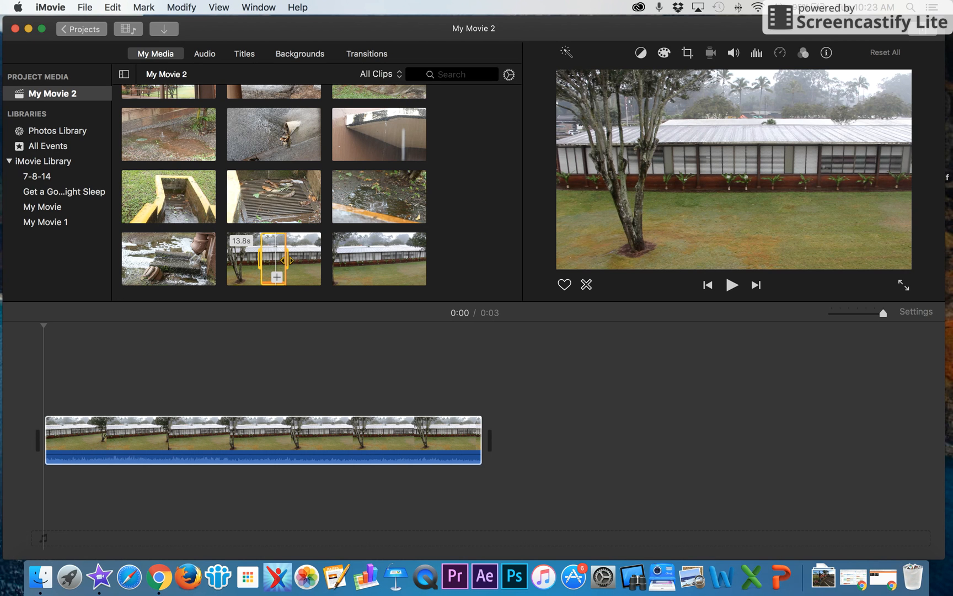
mouse_move(284, 259)
mouse_down()
mouse_move(298, 259)
mouse_move(271, 258)
mouse_move(287, 258)
mouse_up()
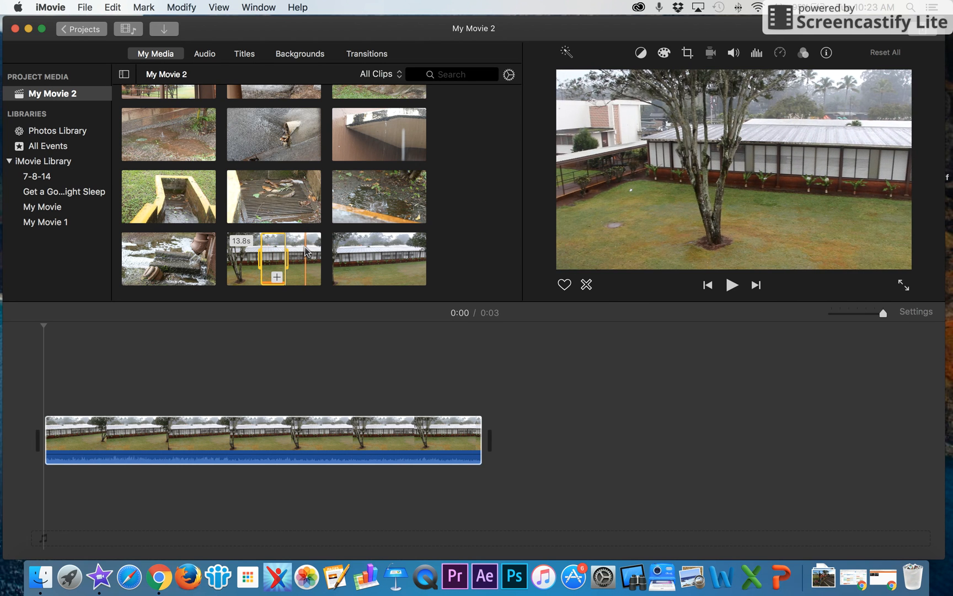
click(305, 246)
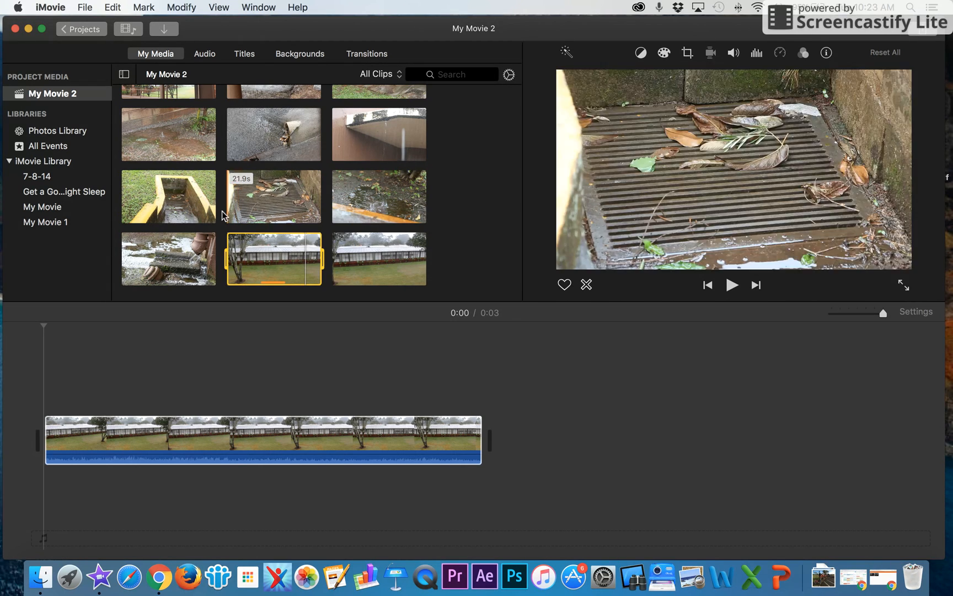
Step: Add a short section of the 20.9-second downspout clip after the courtyard clip in the timeline
scroll(178, 243, up, 2)
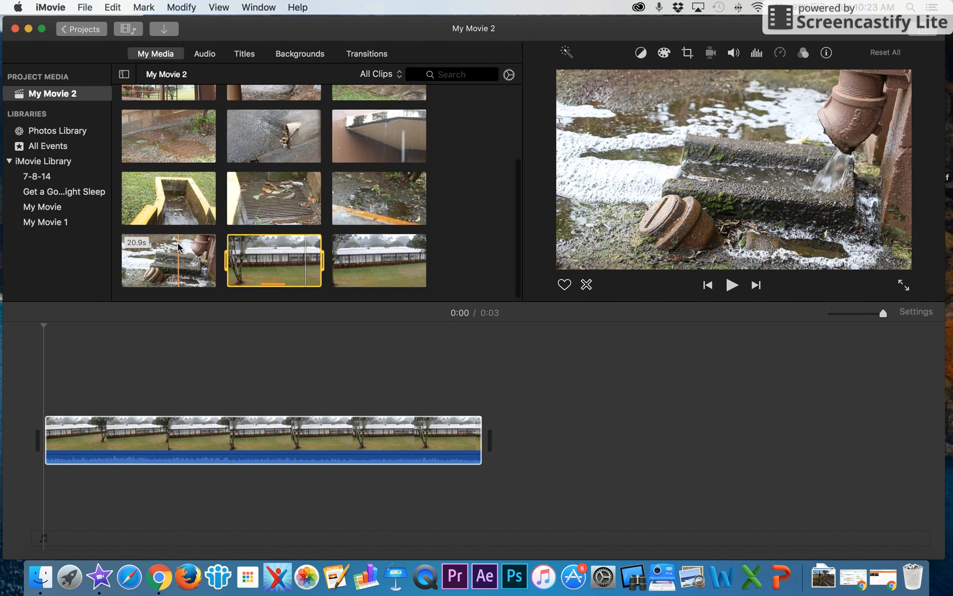
click(154, 256)
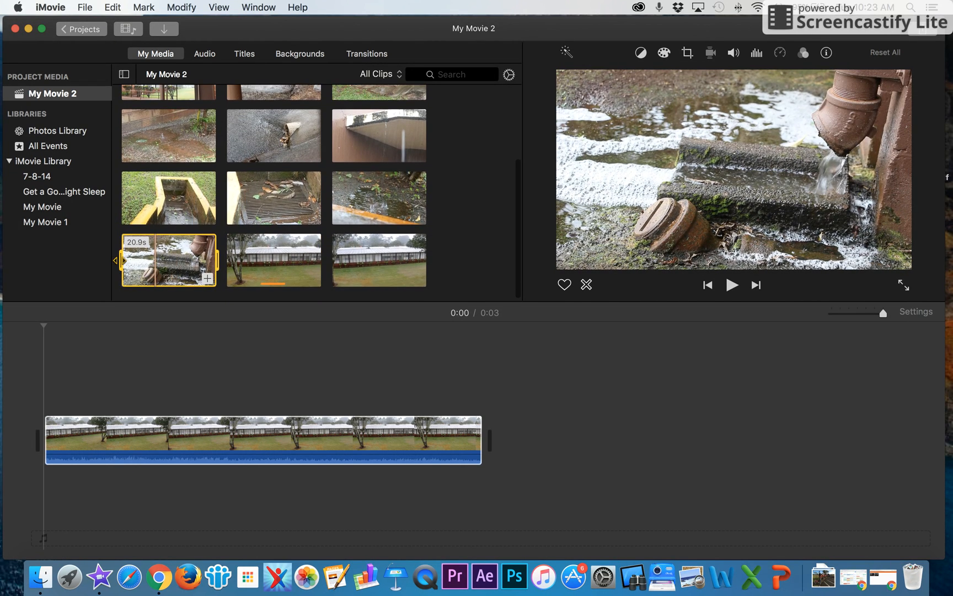
drag(147, 260, 520, 419)
Step: Insert a 3.4-second section of the 22.7-second dripping roof-overhang clip between the courtyard and downspout clips
scroll(304, 229, up, 2)
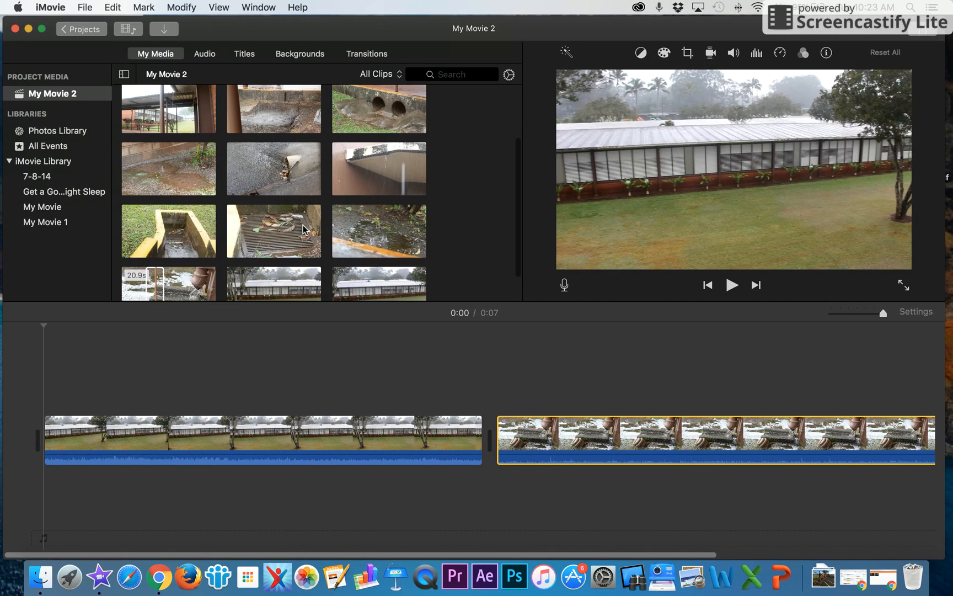
scroll(303, 229, up, 2)
click(351, 212)
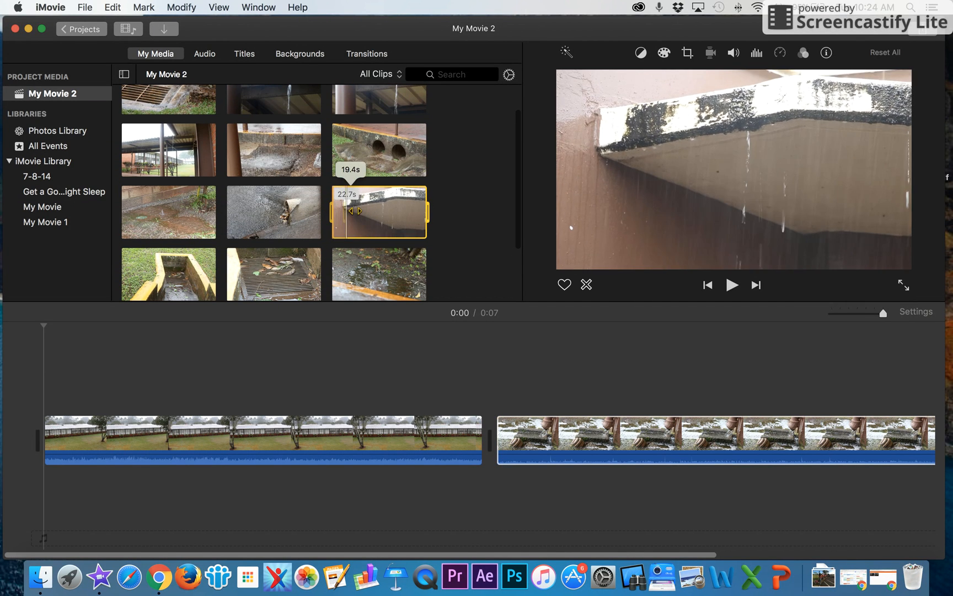
drag(373, 212, 499, 444)
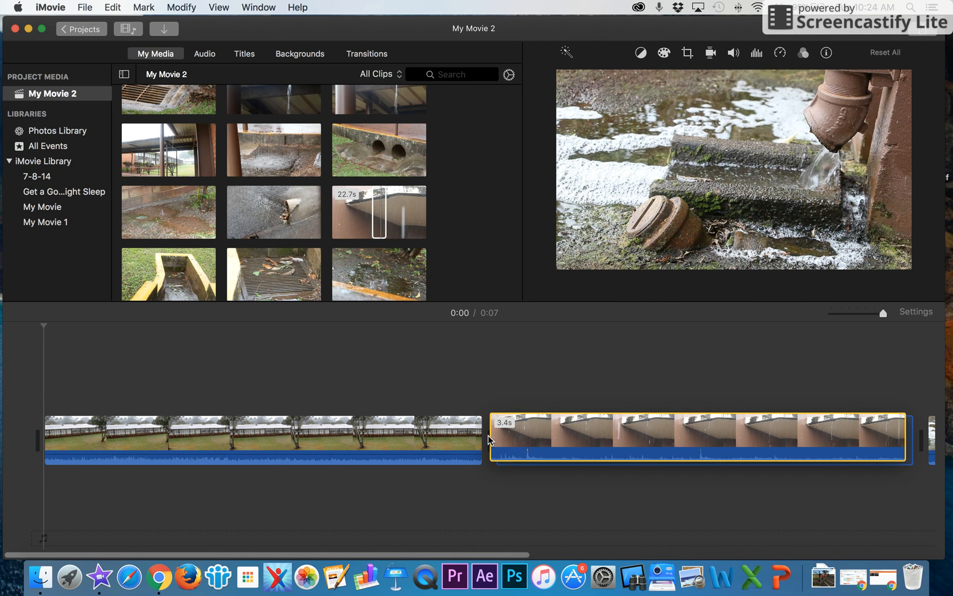
Step: Add a section of about 3.8 seconds from the 20.6-second drain-grate clip to the end of the timeline
scroll(496, 369, right, 5)
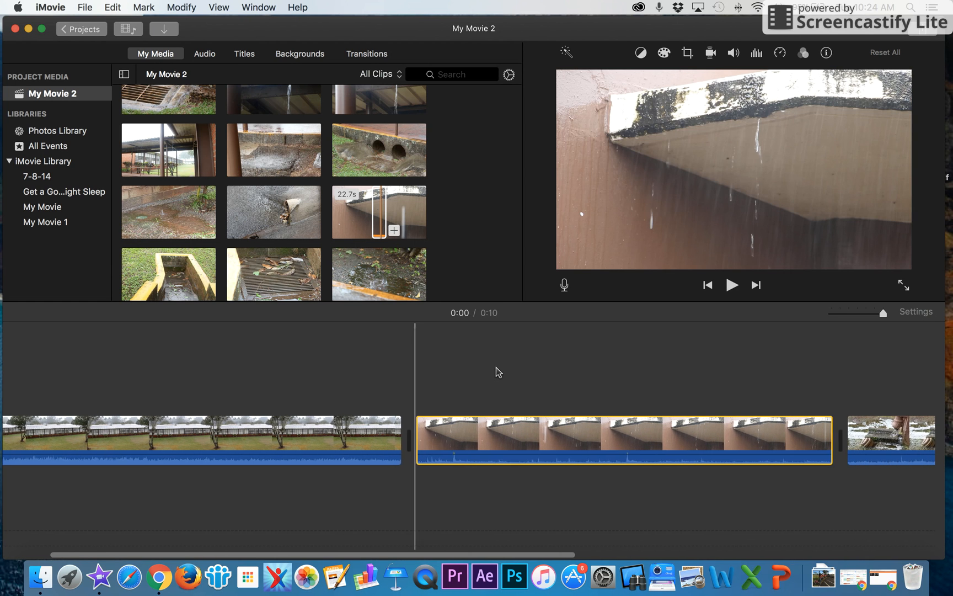
scroll(449, 355, right, 3)
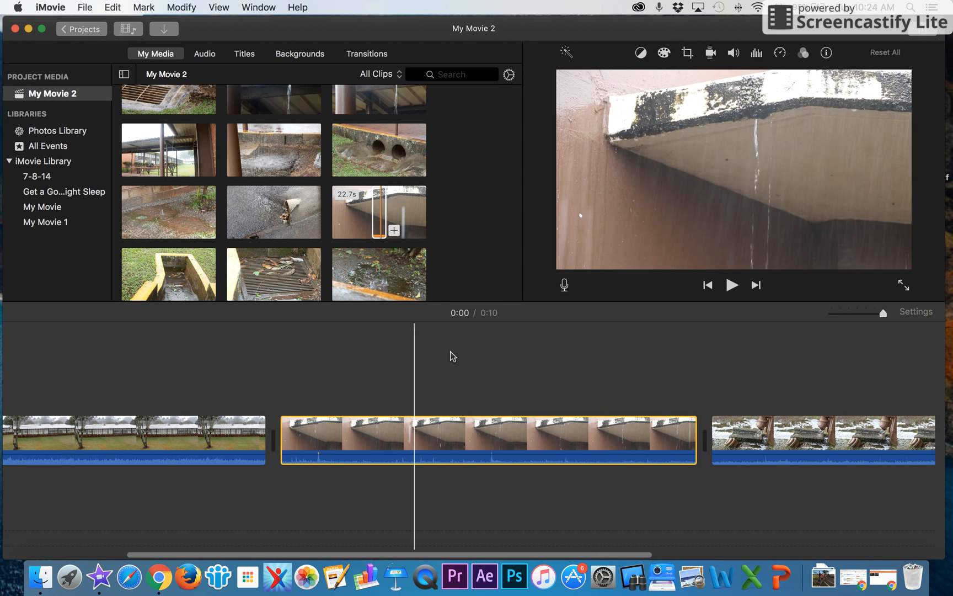
scroll(318, 232, up, 3)
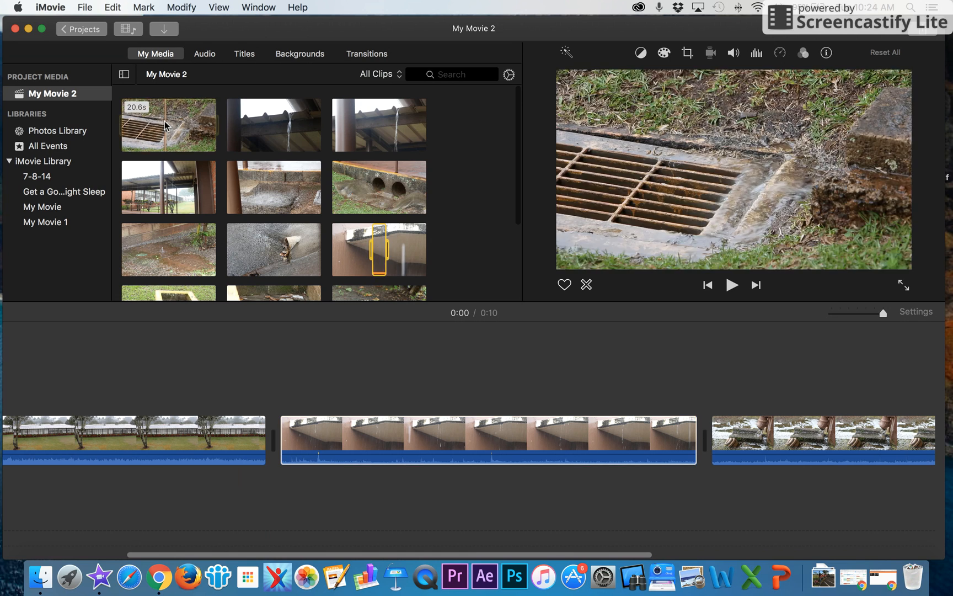
click(123, 126)
drag(124, 126, 182, 127)
click(357, 365)
scroll(361, 364, right, 10)
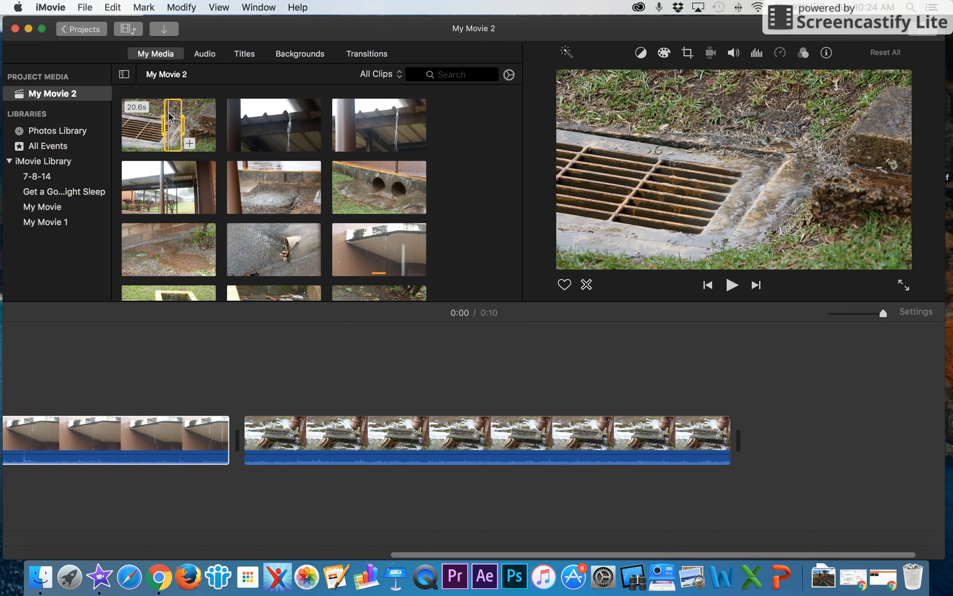
drag(170, 117, 750, 442)
Step: Trim the end of the courtyard clip and the start of the downspout clip in the timeline
scroll(456, 353, left, 15)
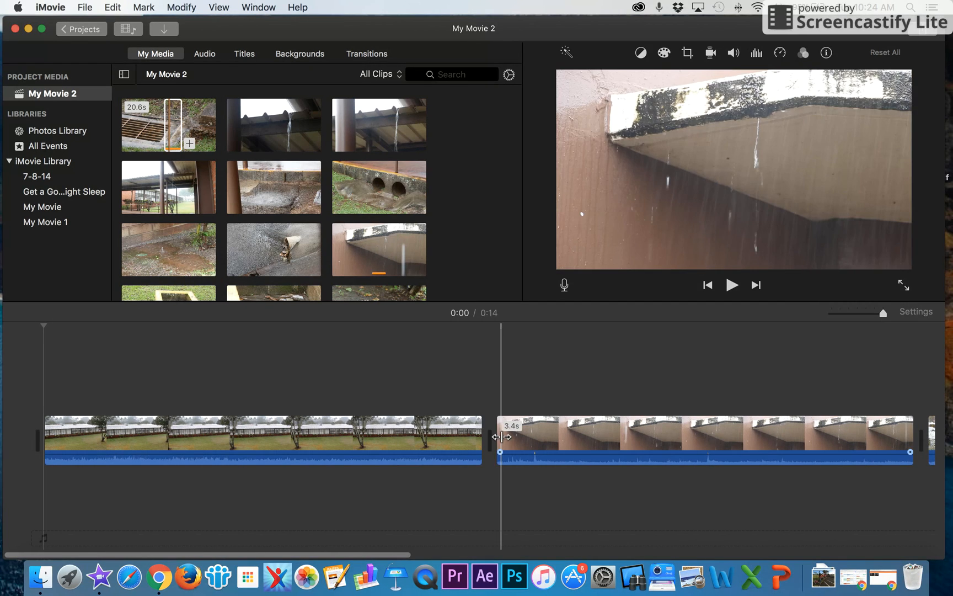
drag(502, 436, 425, 436)
scroll(518, 435, right, 5)
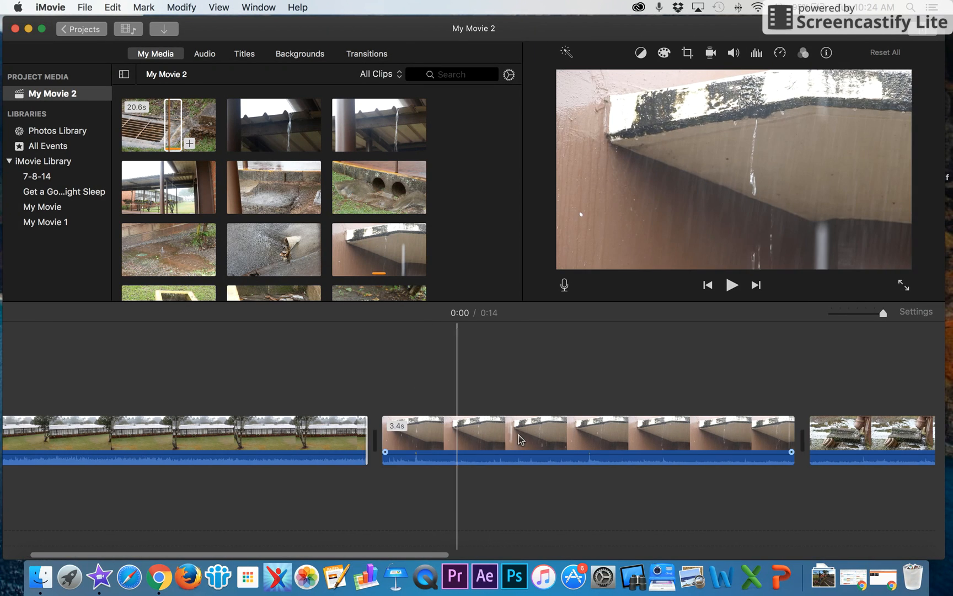
drag(662, 436, 693, 434)
scroll(576, 361, left, 3)
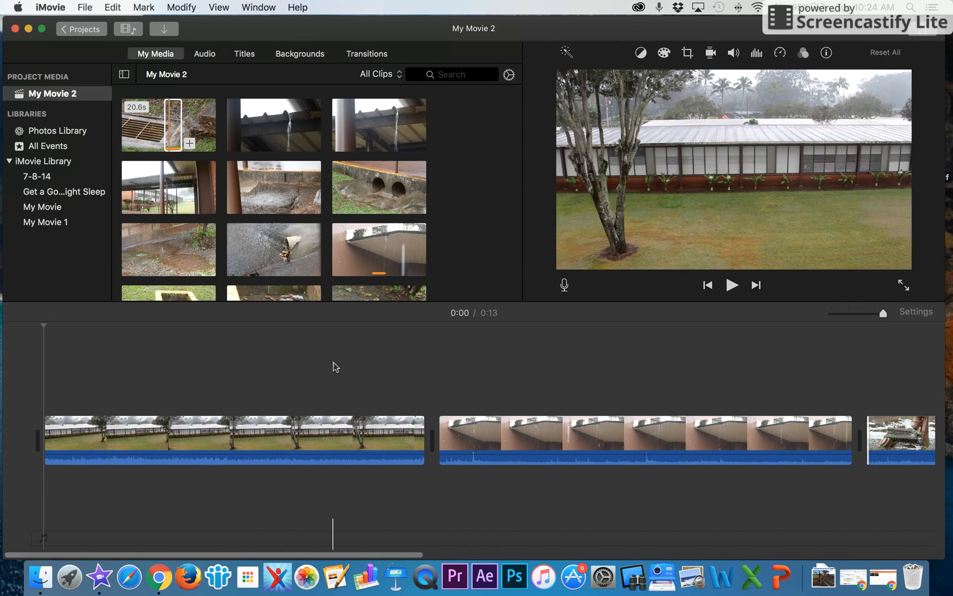
Step: Place the playhead at various points in the courtyard and roof-overhang clips to examine their frames
click(264, 369)
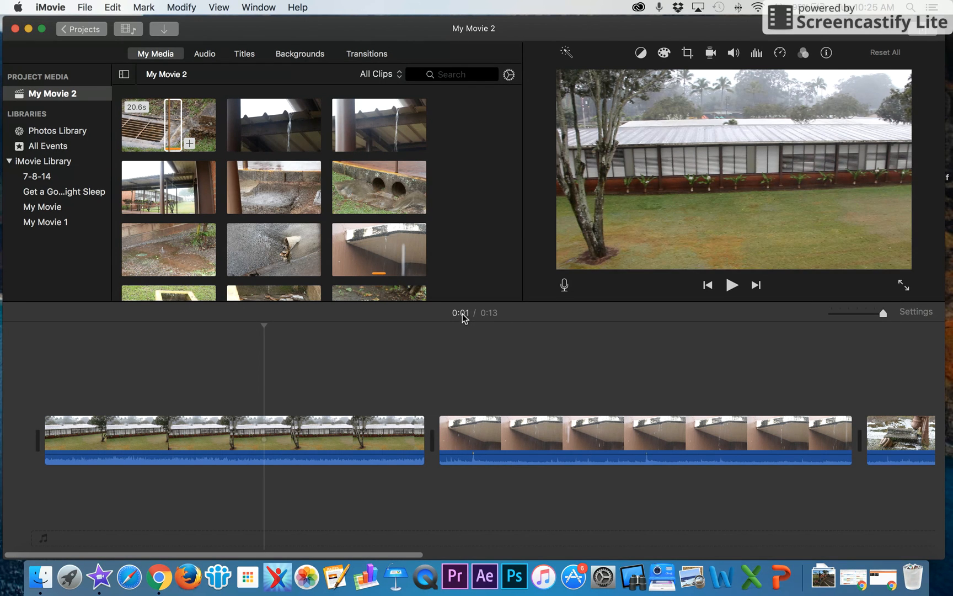
click(701, 365)
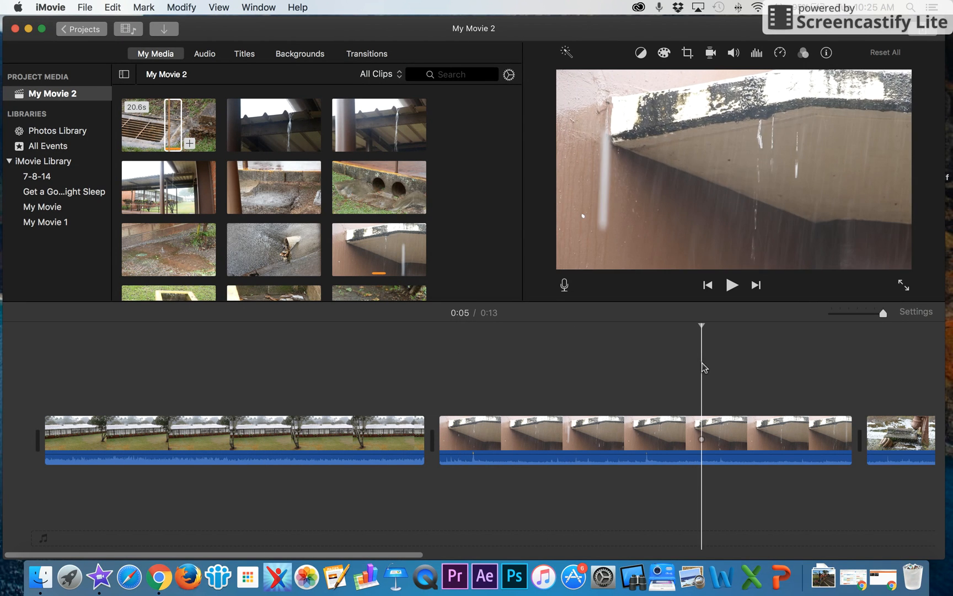
click(801, 360)
click(597, 357)
click(296, 358)
click(547, 351)
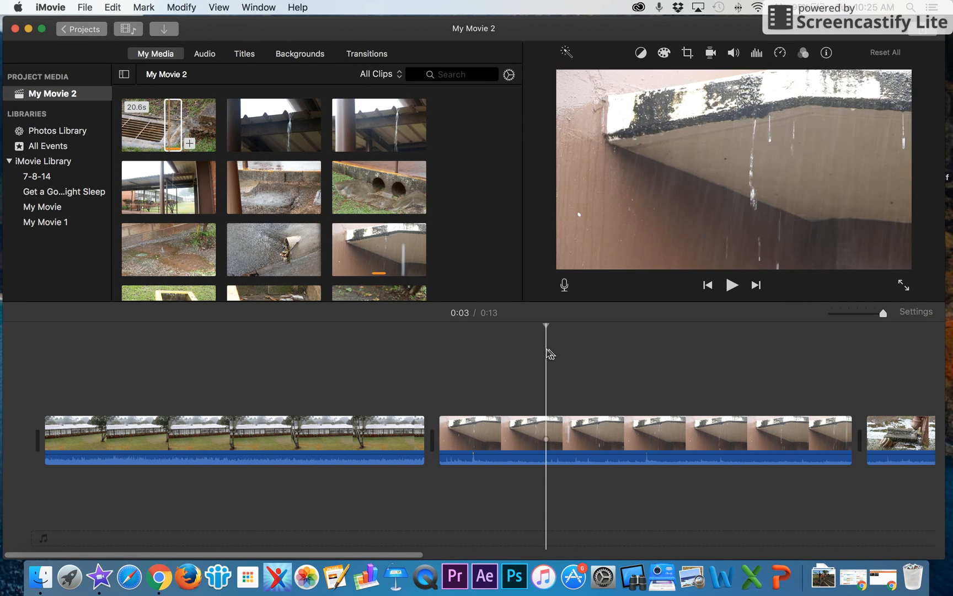
click(704, 357)
click(527, 359)
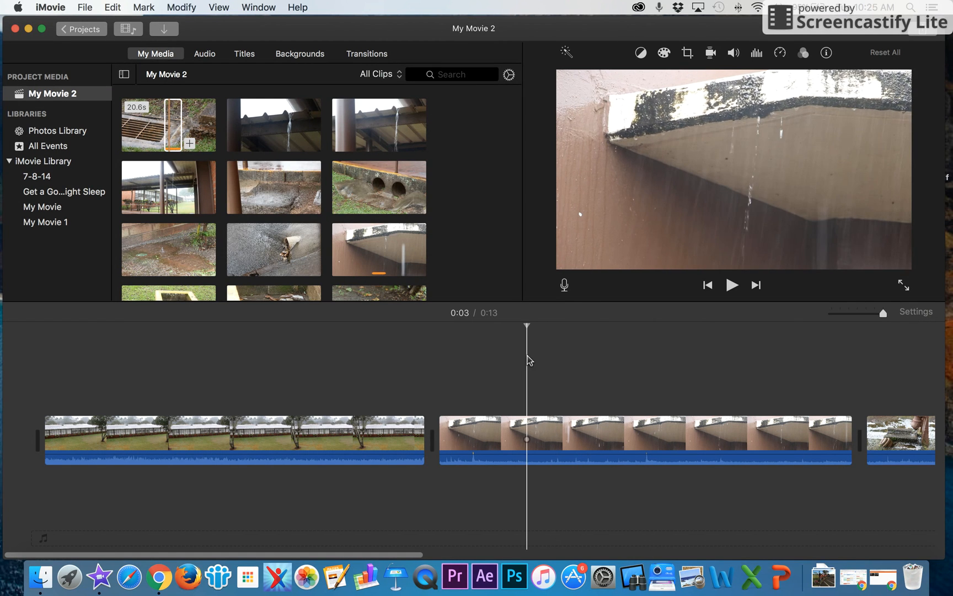
click(629, 359)
click(517, 361)
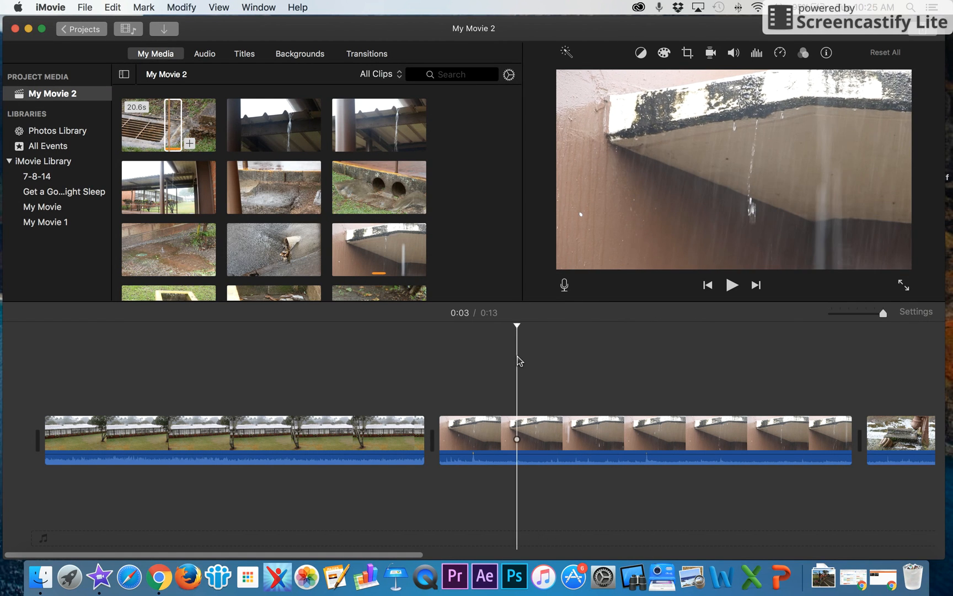
click(466, 362)
click(594, 365)
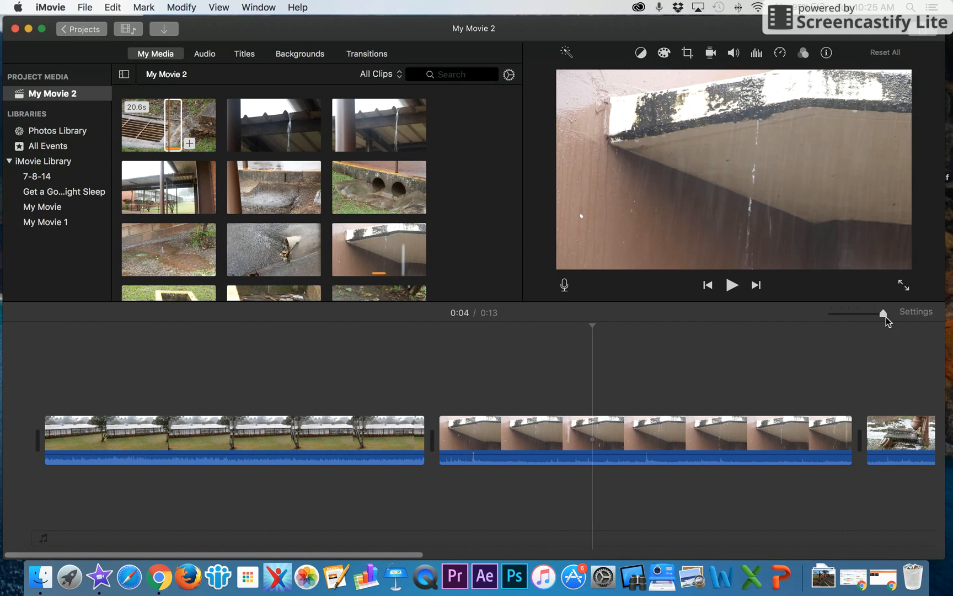
Step: View the timeline fully zoomed out and fully zoomed in, settling on a medium zoom
drag(883, 319, 803, 319)
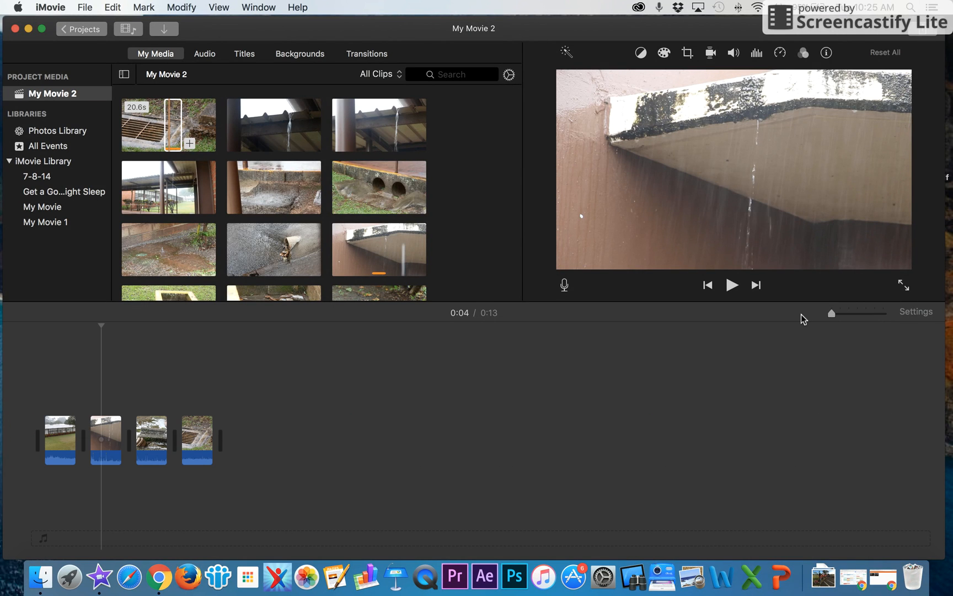
drag(832, 313, 896, 314)
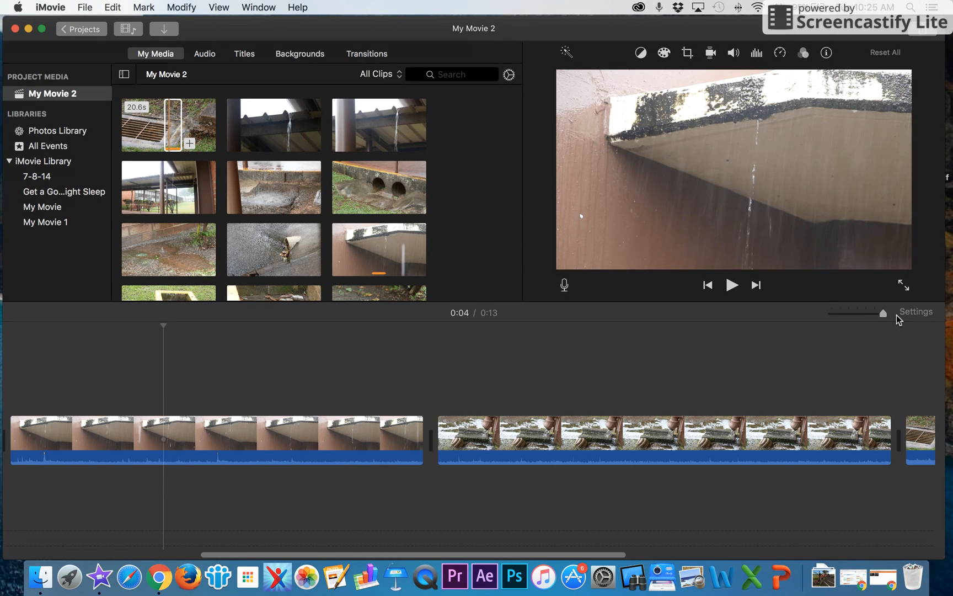
drag(883, 313, 847, 314)
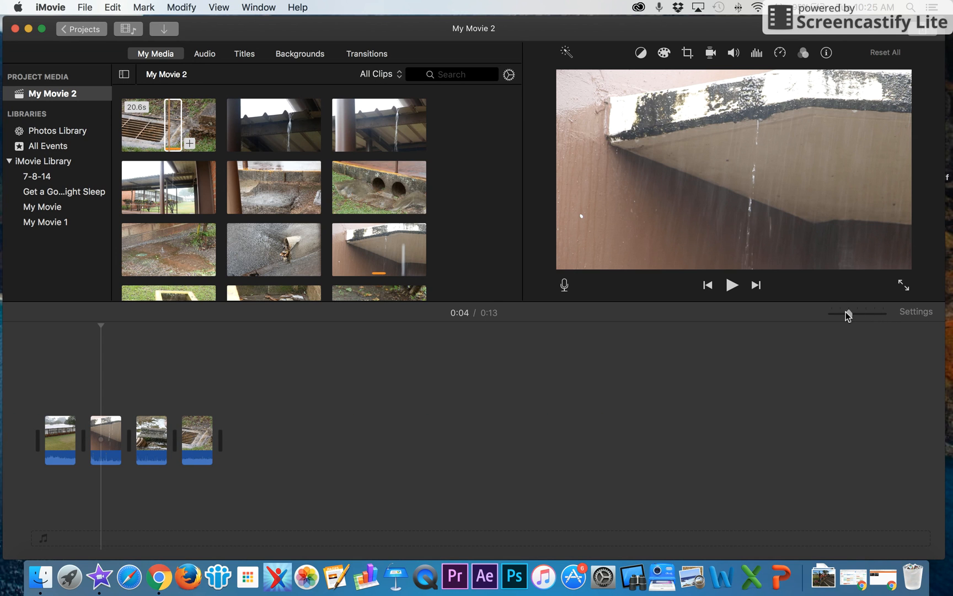
drag(847, 312, 909, 316)
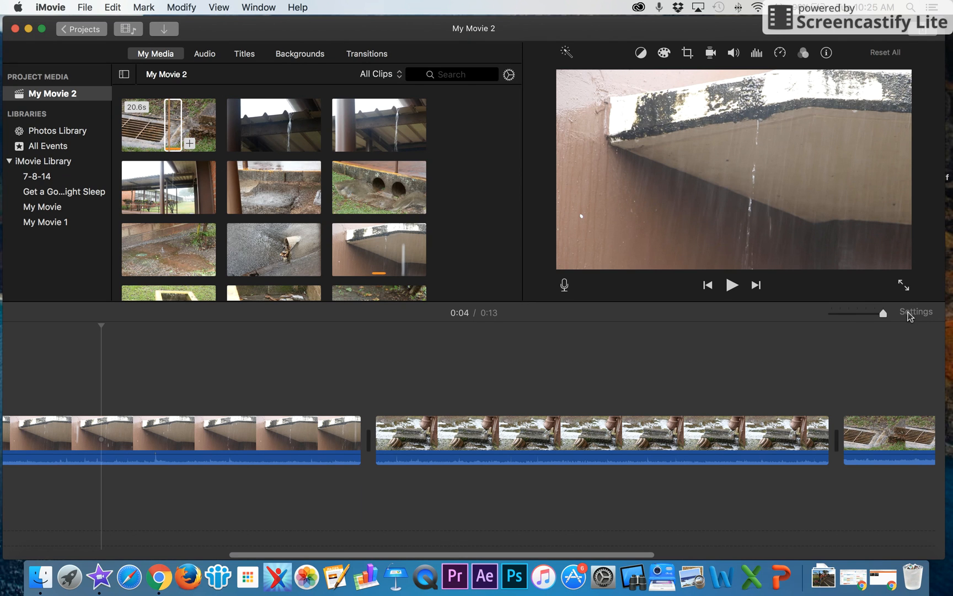
drag(884, 316, 874, 313)
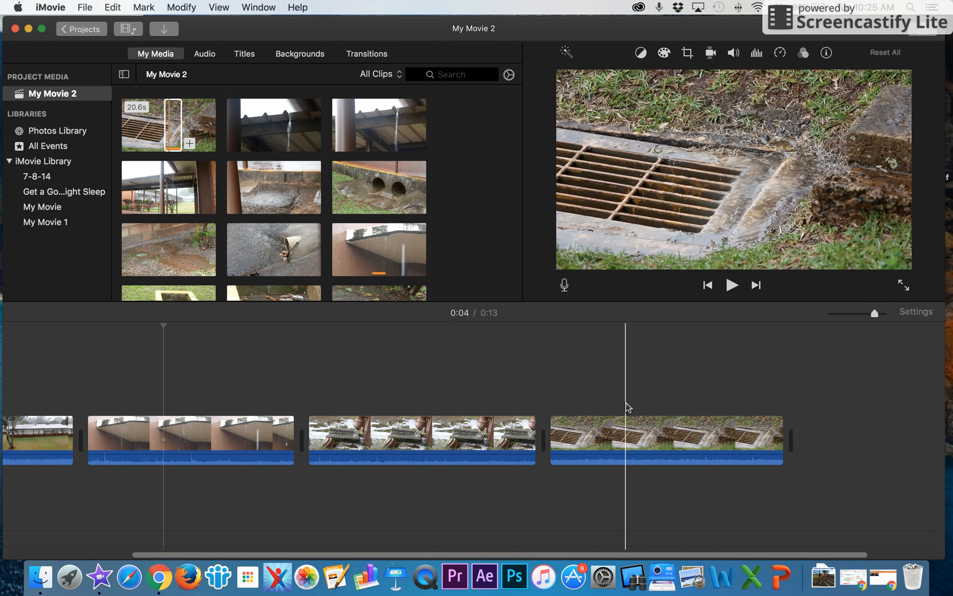
Step: Split the 3.4-second roof-overhang clip in the timeline a little over a third of the way in
scroll(452, 392, left, 3)
scroll(684, 442, right, 1)
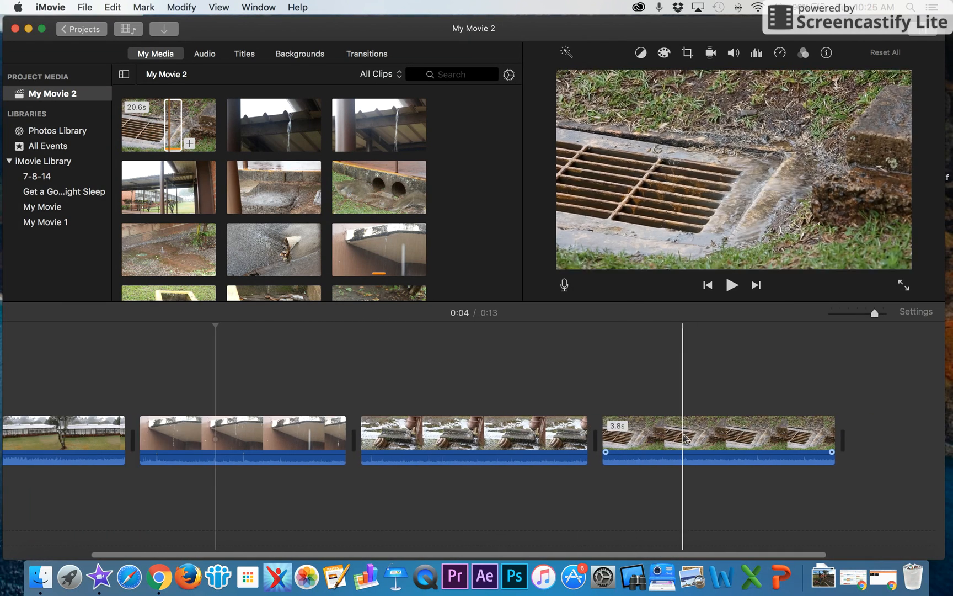
scroll(668, 436, left, 4)
scroll(596, 414, right, 1)
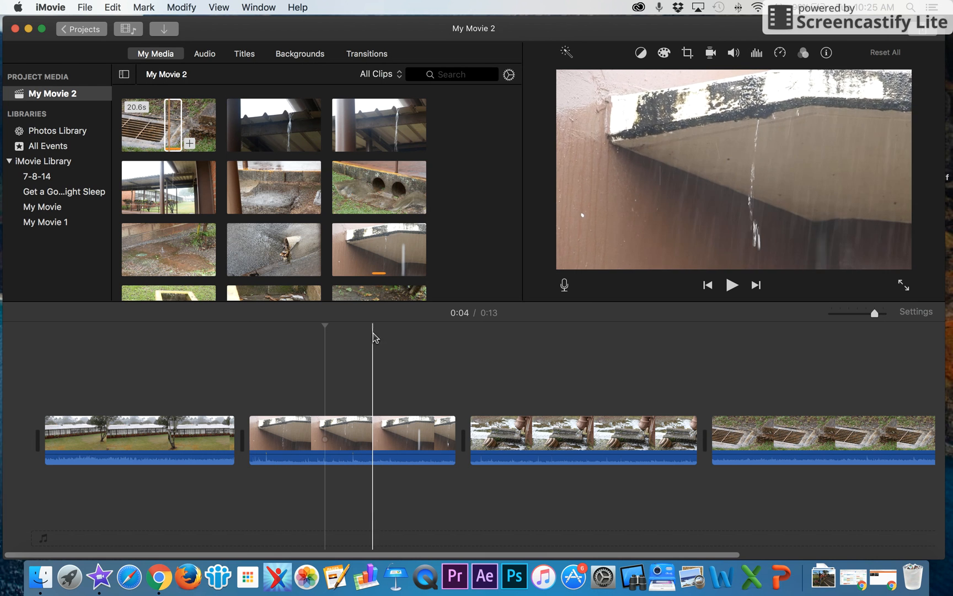
click(372, 438)
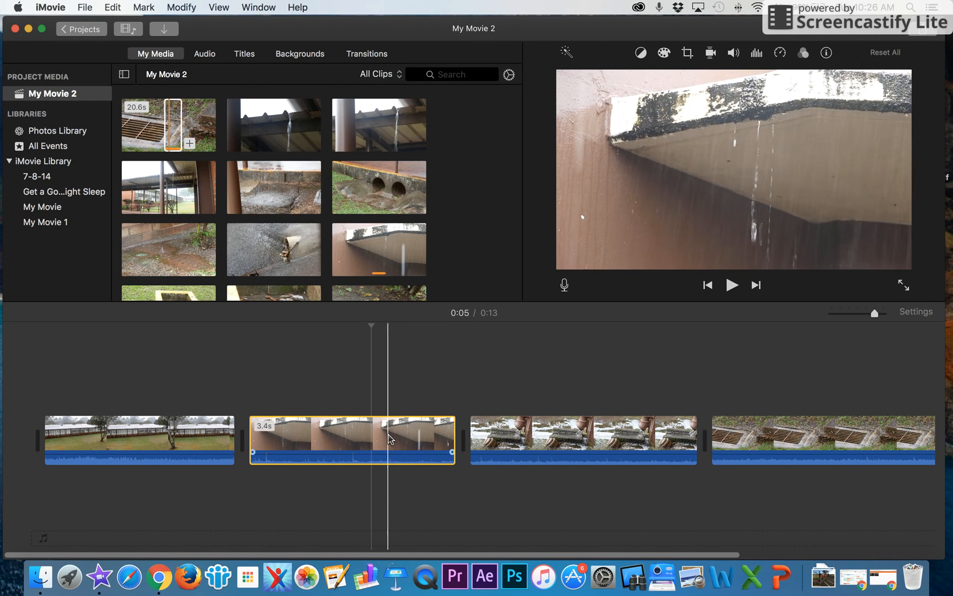
click(330, 436)
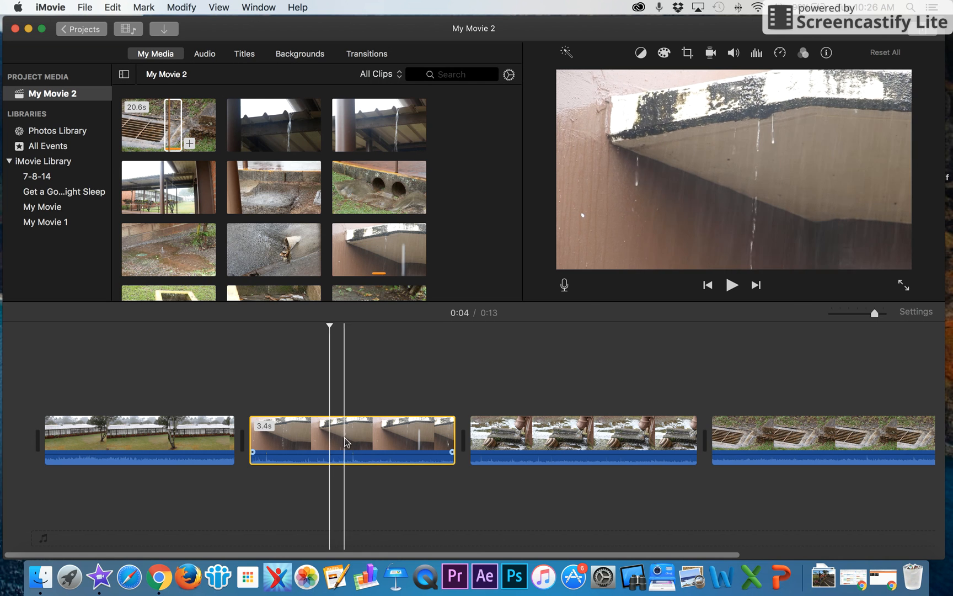
click(175, 7)
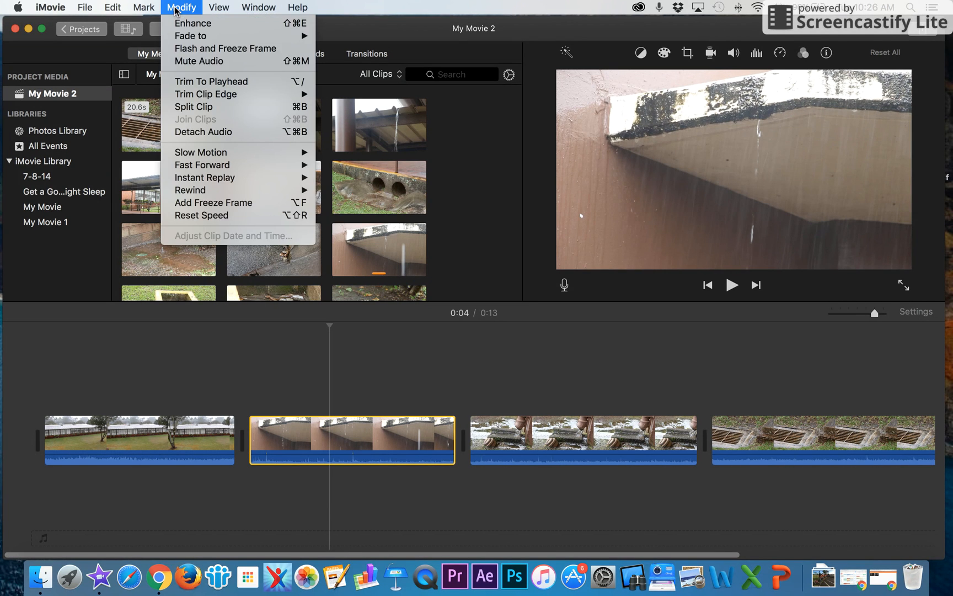
click(210, 107)
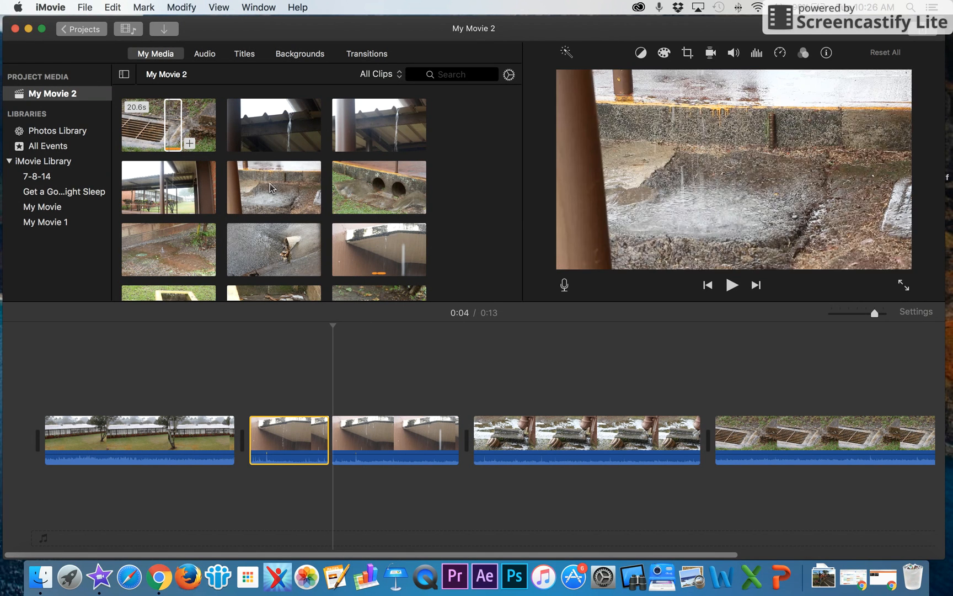
Step: Insert a section of about 2 seconds from the 19.8-second splashing-pavement clip between the two roof-overhang parts and delete it again
click(270, 185)
drag(324, 189, 348, 440)
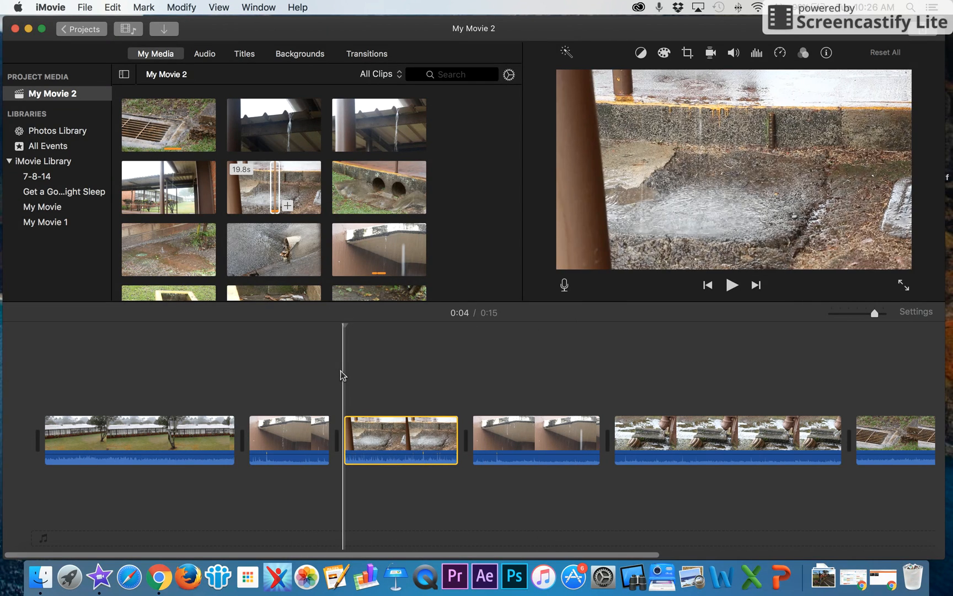
click(412, 432)
key(Delete)
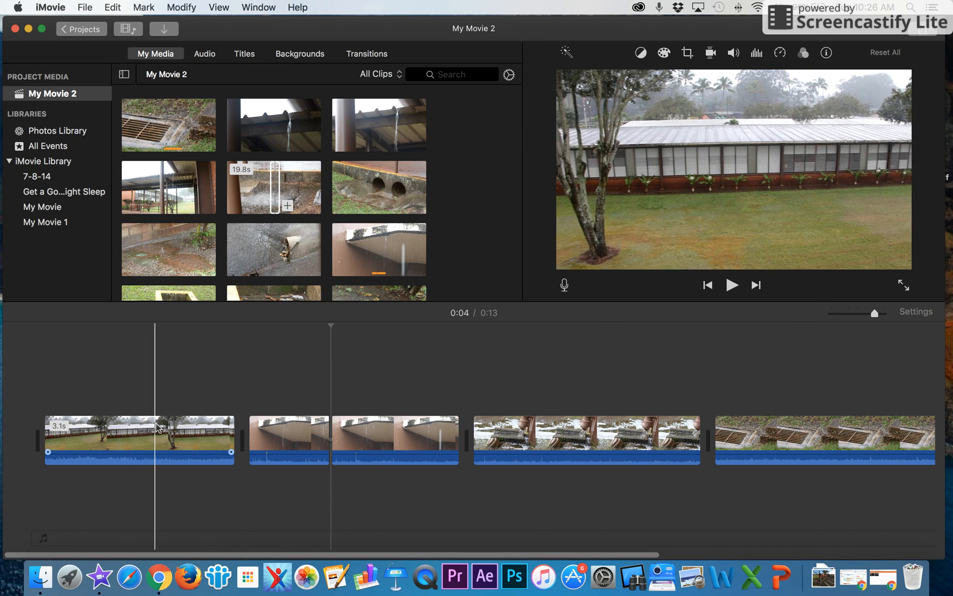
Step: Detach the audio from the courtyard clip and delete the detached audio track
click(142, 433)
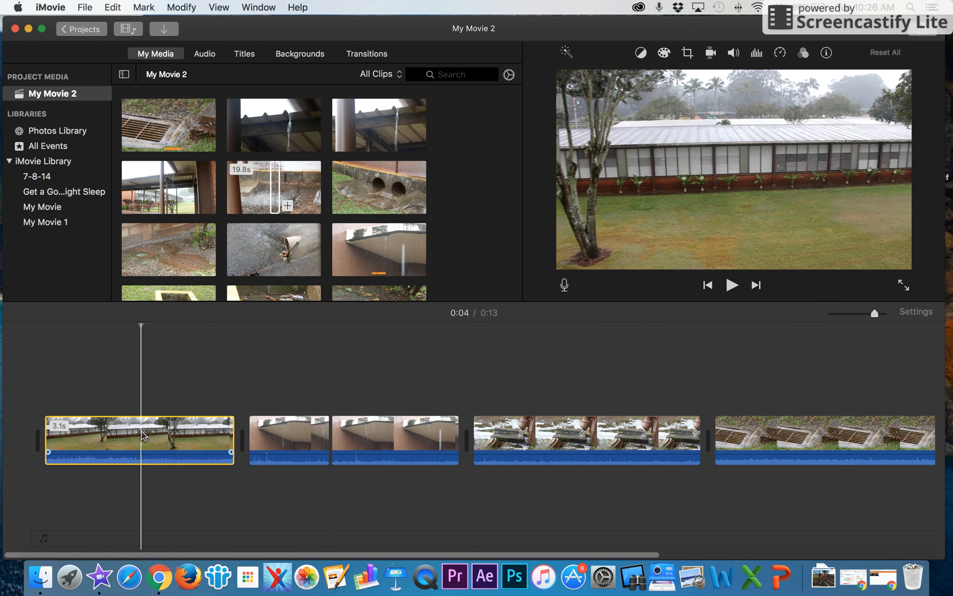
right_click(148, 459)
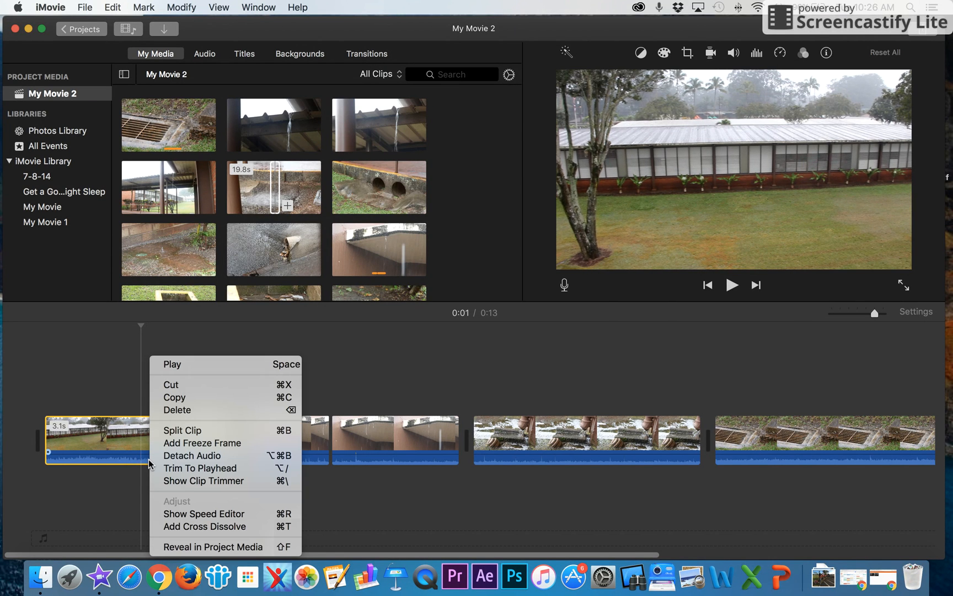
click(179, 456)
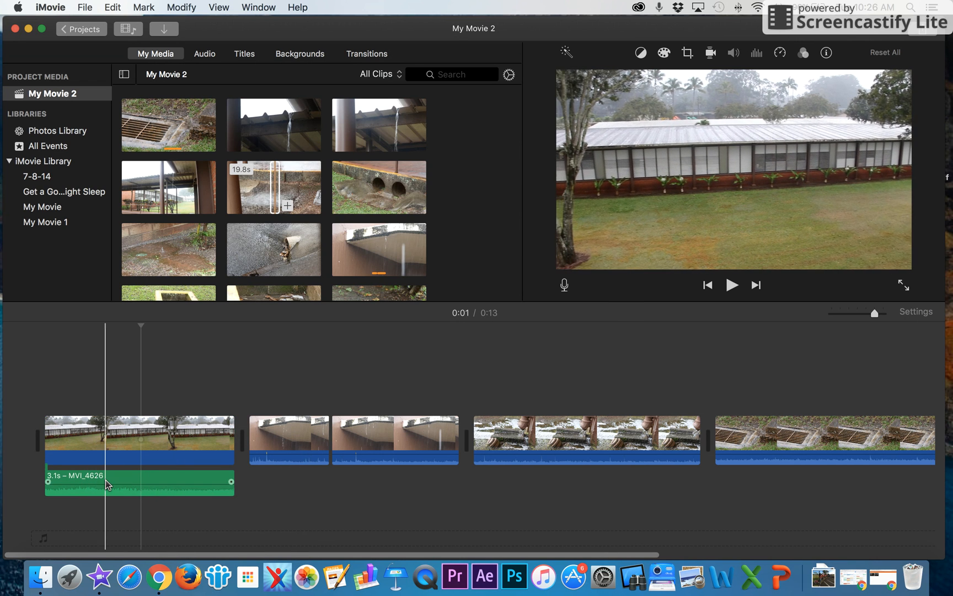
click(115, 478)
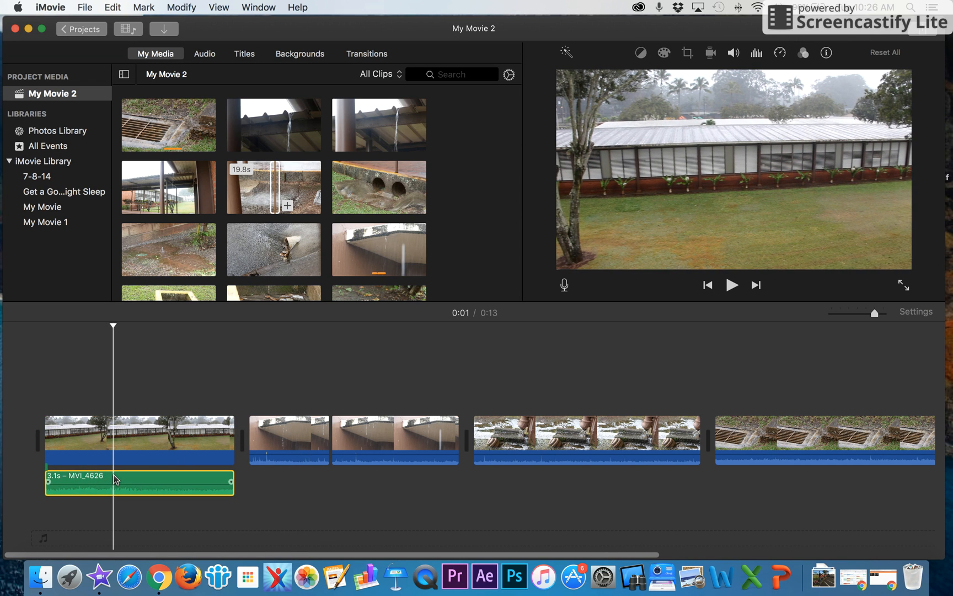
key(Delete)
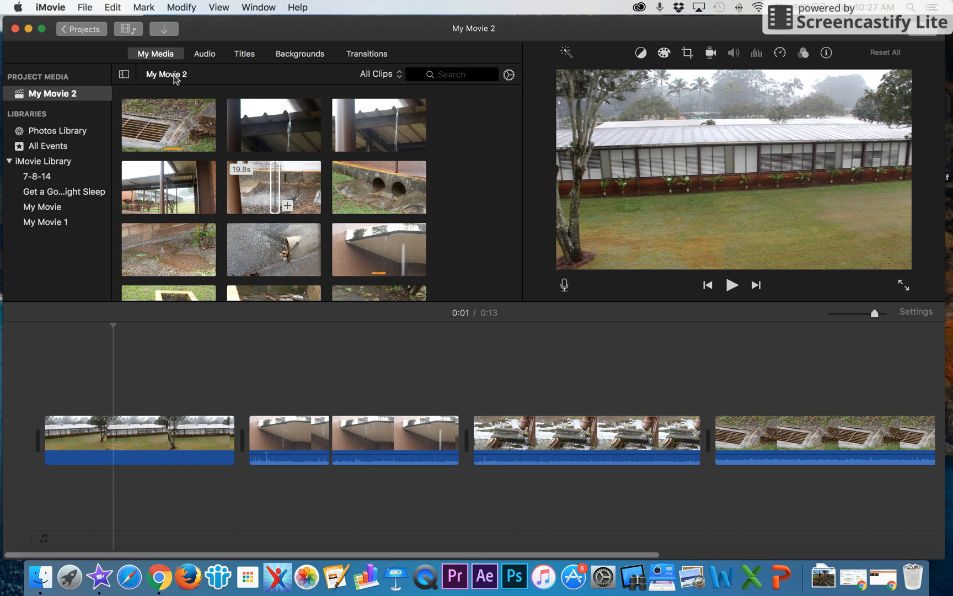
Step: Examine the available audio sources: iTunes, Sound Effects and GarageBand
click(206, 55)
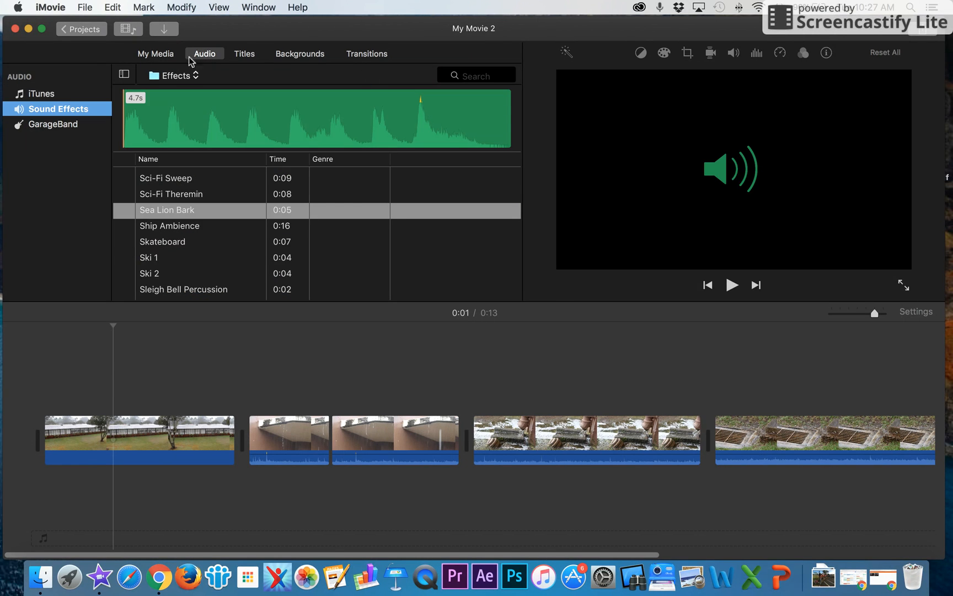
click(58, 95)
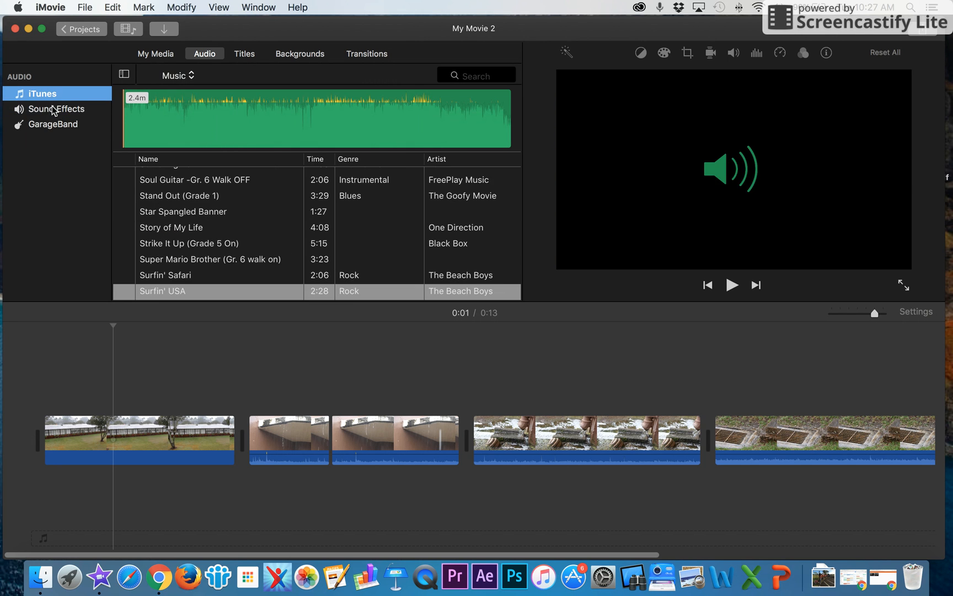
click(52, 110)
click(51, 128)
click(45, 94)
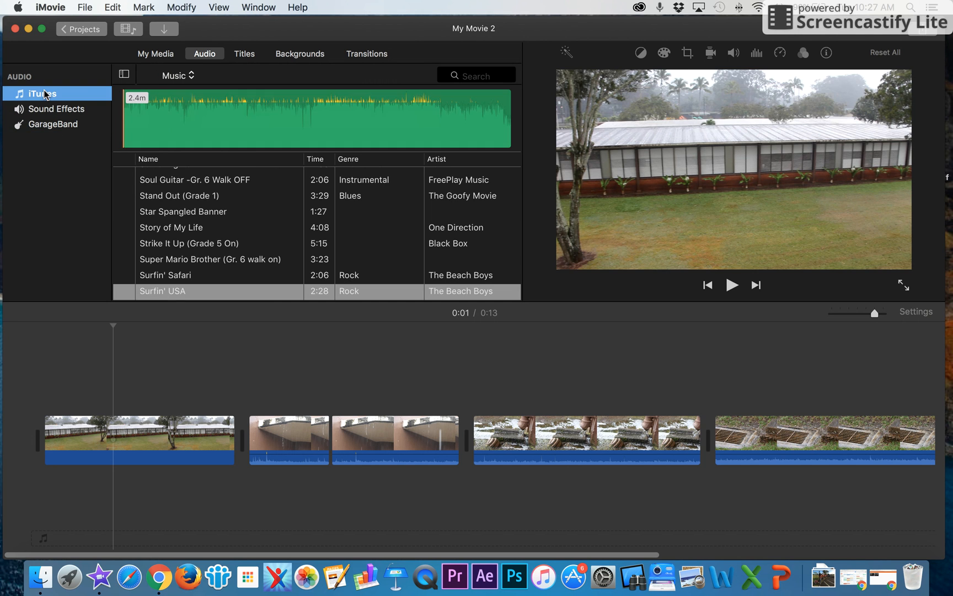
click(48, 110)
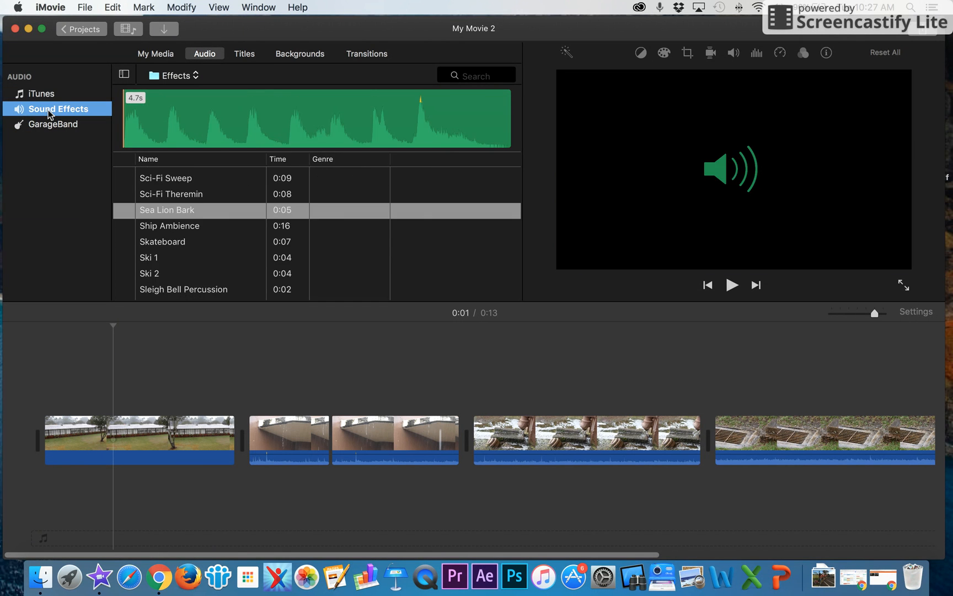
click(49, 128)
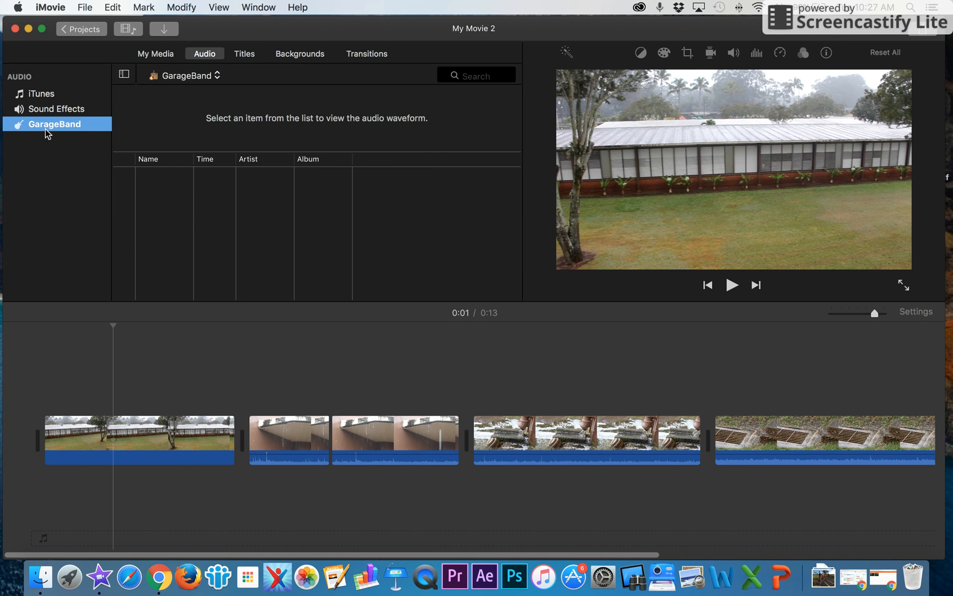
click(42, 96)
Step: Add the Sea Lion Bark sound effect beneath the start of the courtyard clip and trim it to 3.1 seconds, matching the clip's end
click(46, 110)
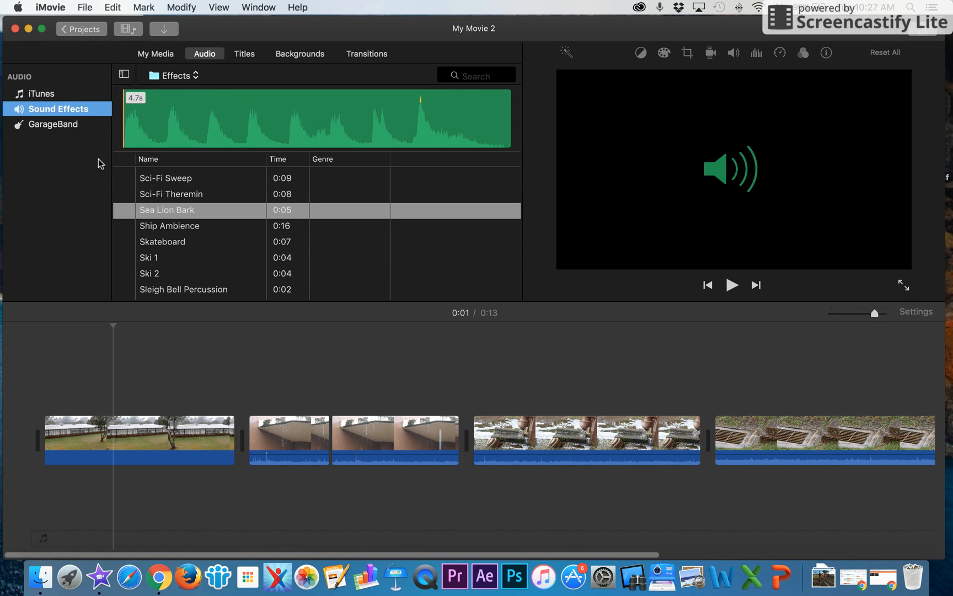
scroll(198, 241, down, 5)
scroll(198, 243, down, 10)
scroll(198, 243, up, 15)
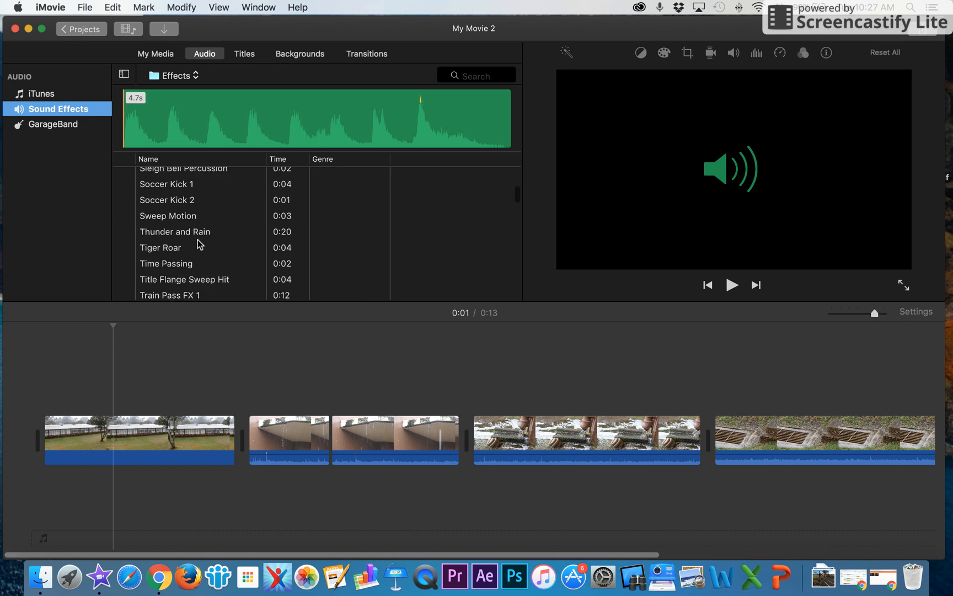
click(198, 244)
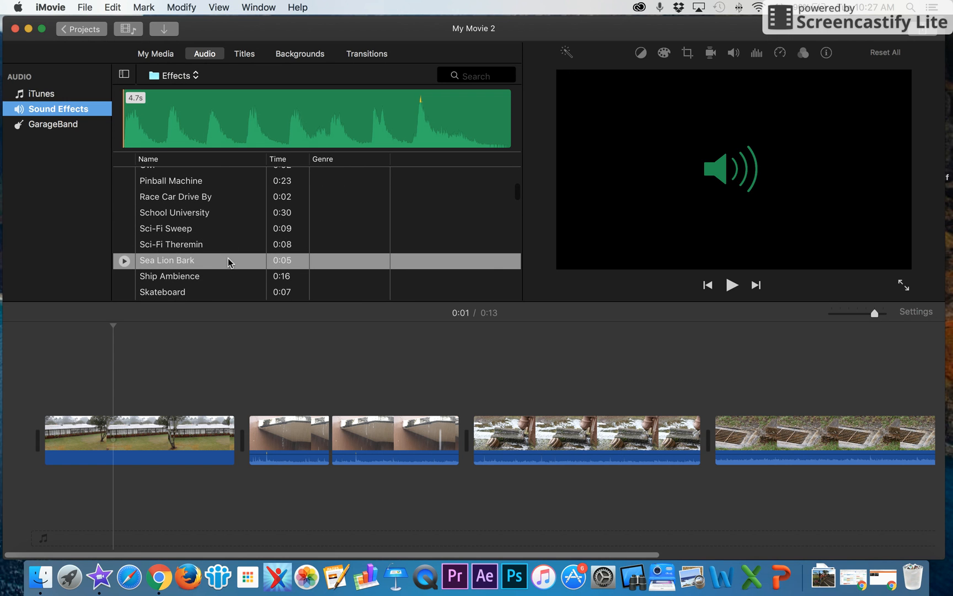
scroll(213, 259, up, 2)
scroll(211, 248, down, 2)
scroll(209, 254, down, 1)
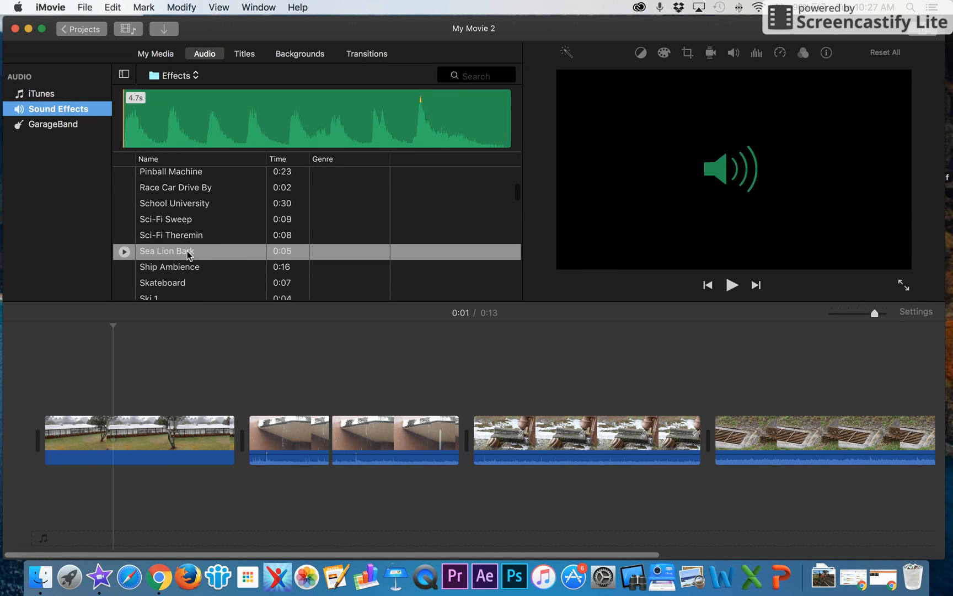
drag(188, 255, 46, 493)
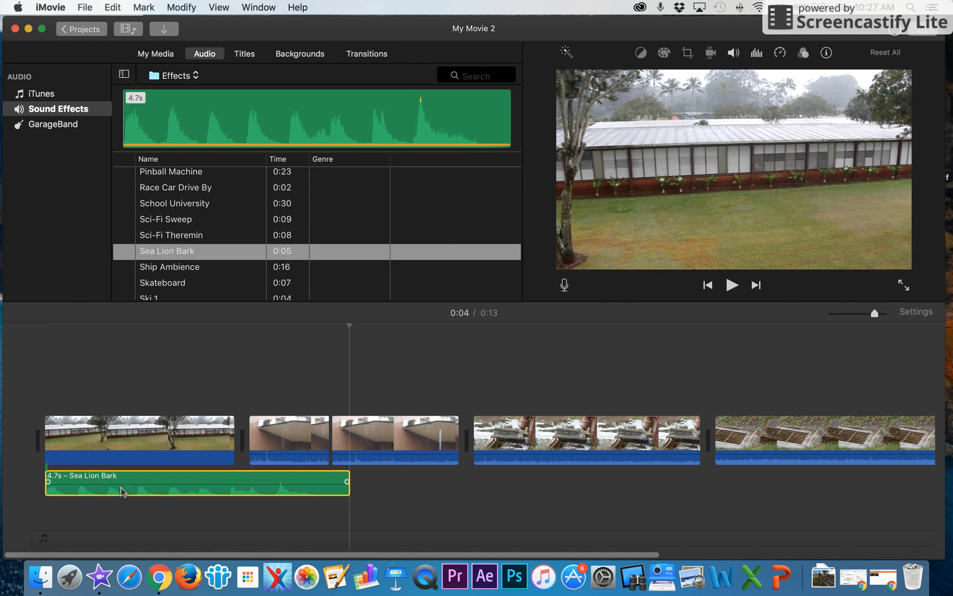
drag(348, 475, 233, 479)
click(277, 369)
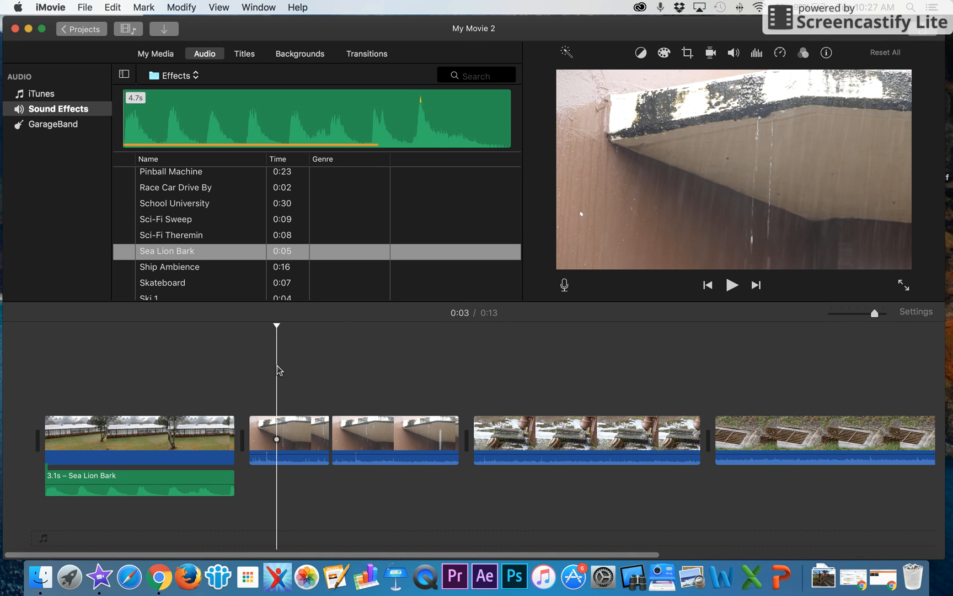